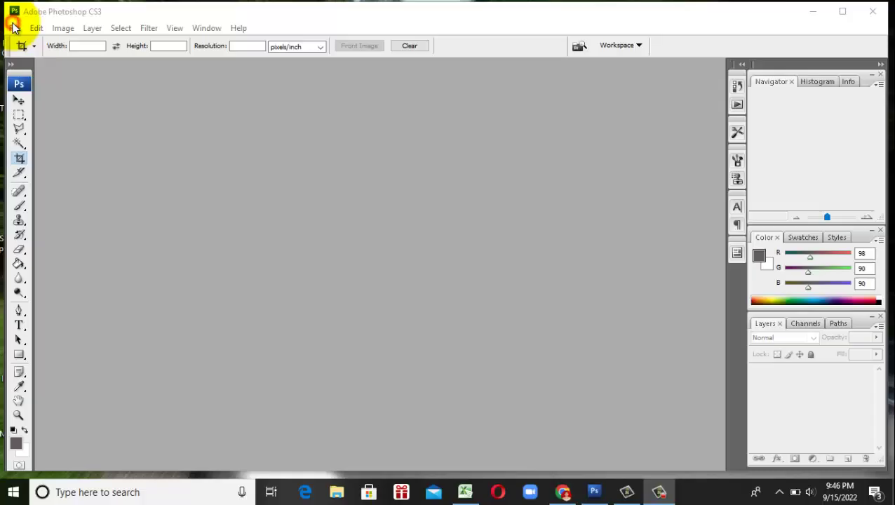
Open the photo IMG_20220822_075528.jpg from the lalu folder.
click(12, 27)
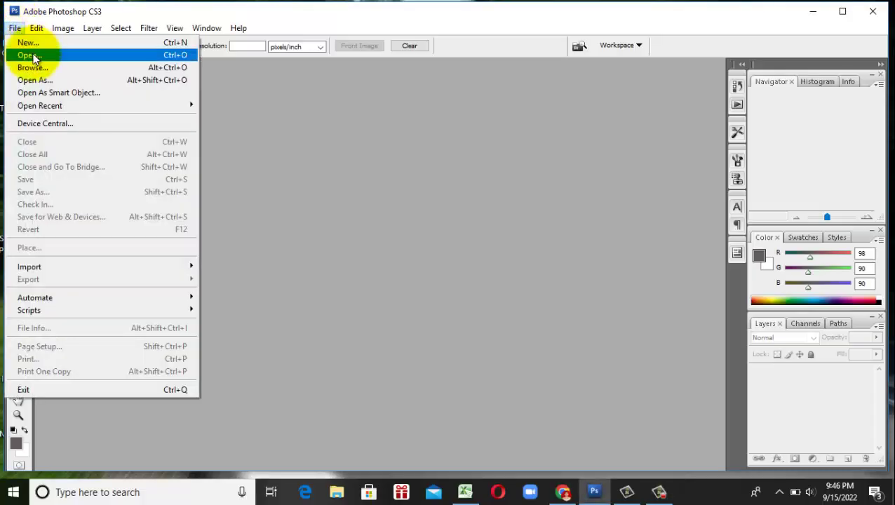
click(28, 56)
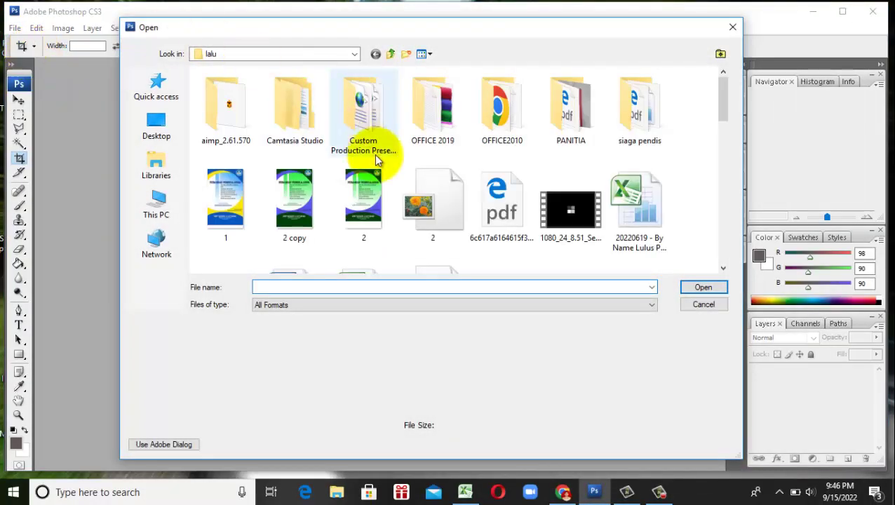
scroll(374, 154, down, 2)
scroll(374, 154, down, 3)
scroll(374, 153, down, 2)
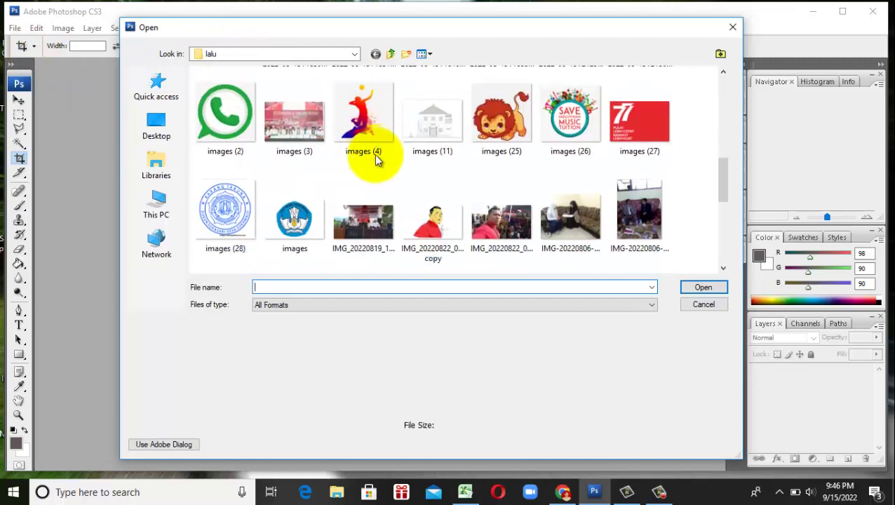
click(495, 235)
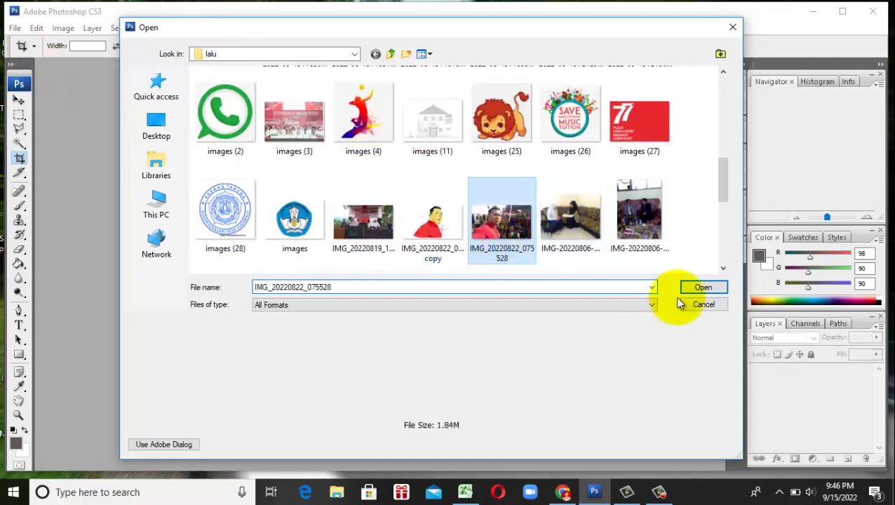
click(707, 289)
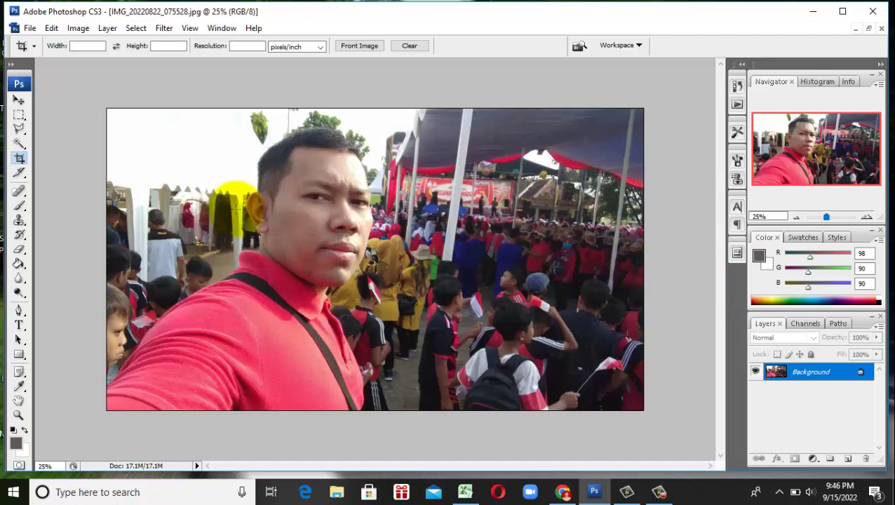
Switch to the Polygonal Lasso Tool and zoom the photo to 50%.
click(20, 131)
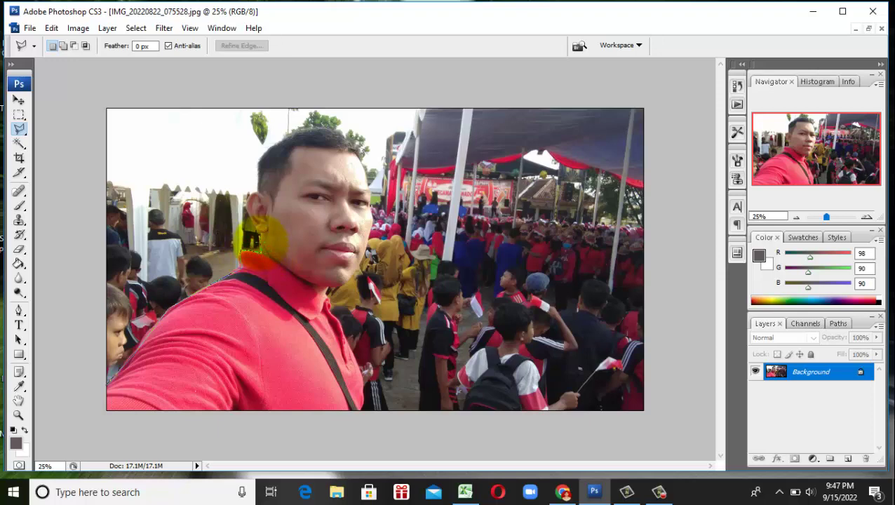
key(ctrl+plus)
key(ctrl+plus)
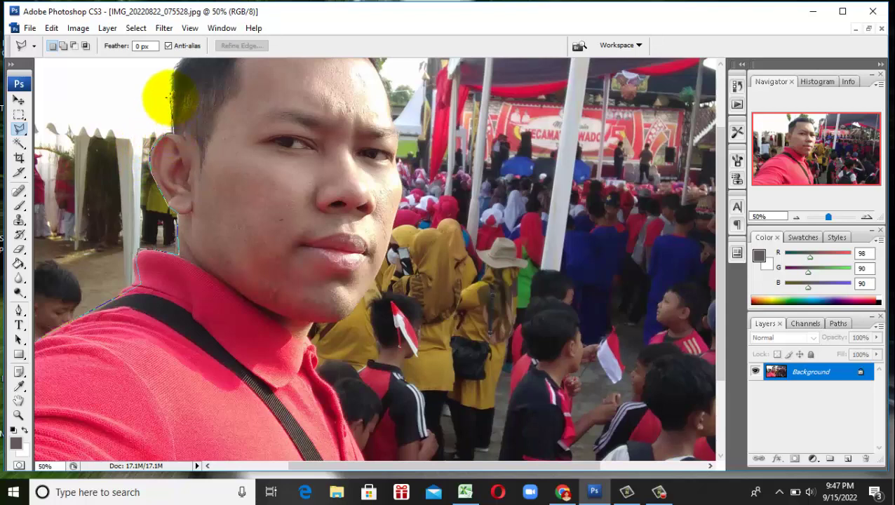
Trace lasso points over the hair, crown, right side of the face and chin.
scroll(170, 70, up, 3)
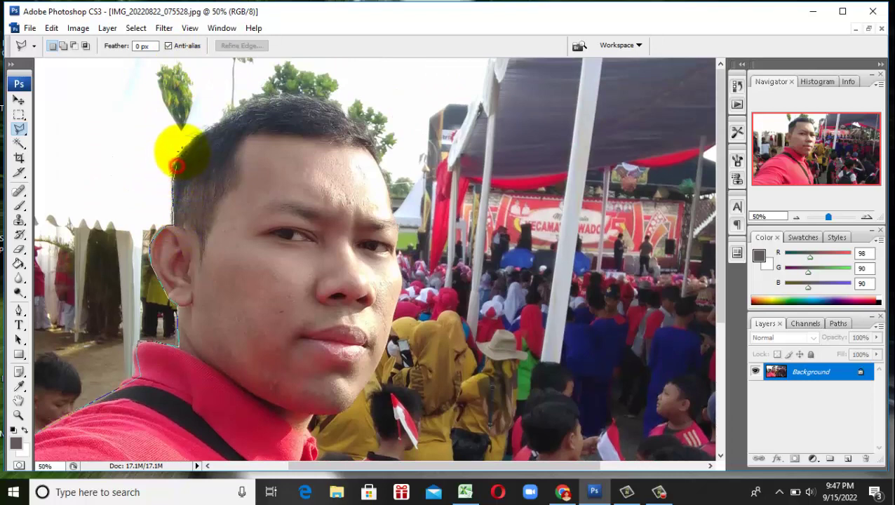
click(214, 116)
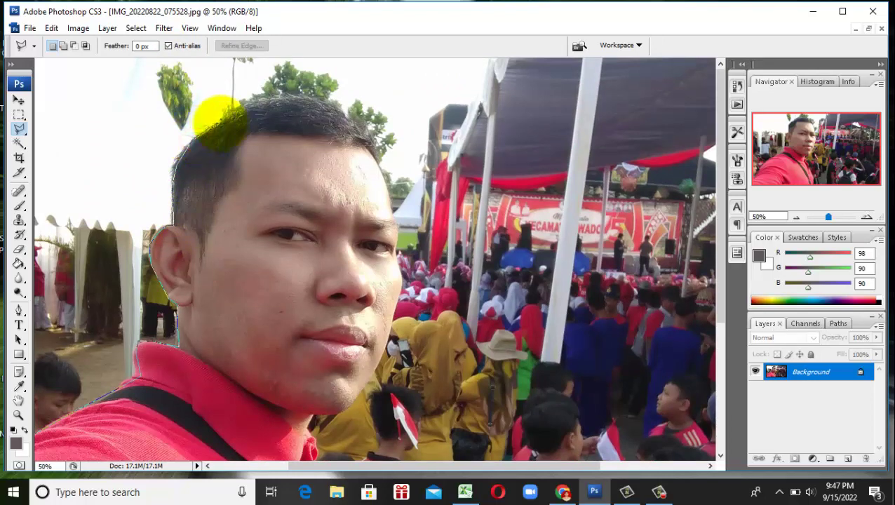
click(242, 102)
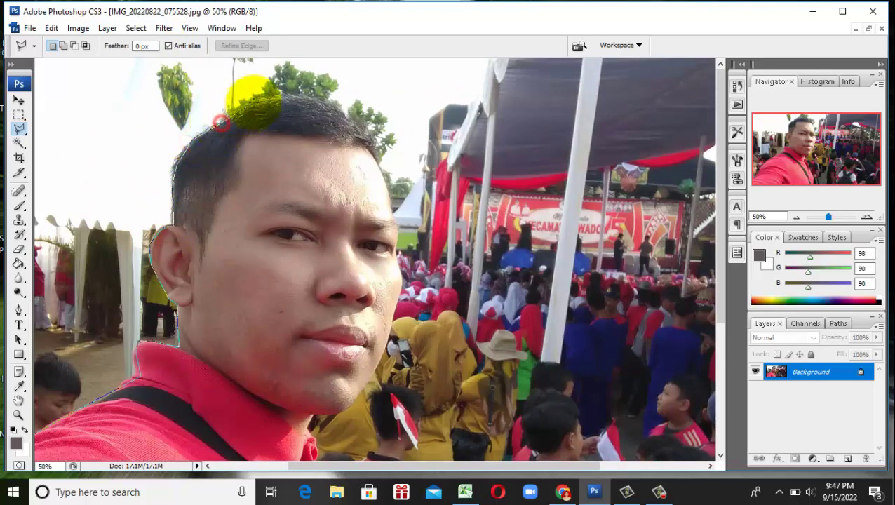
click(300, 96)
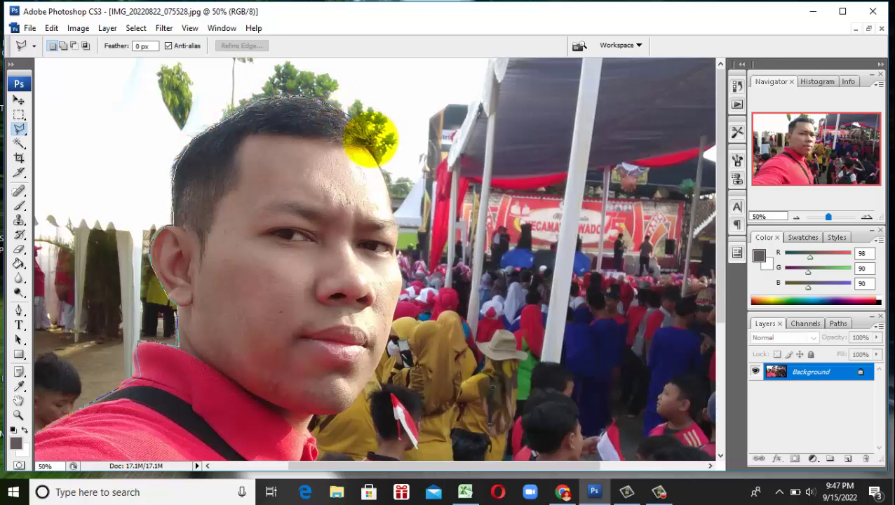
click(371, 149)
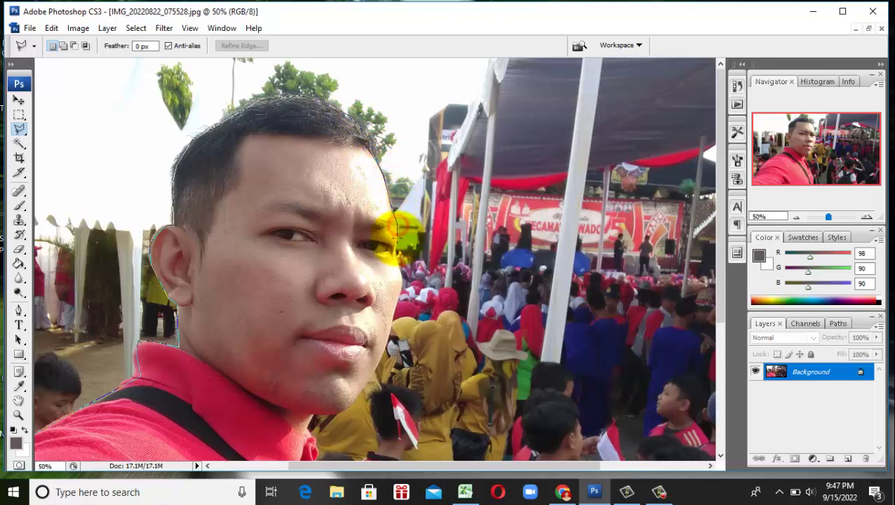
click(396, 242)
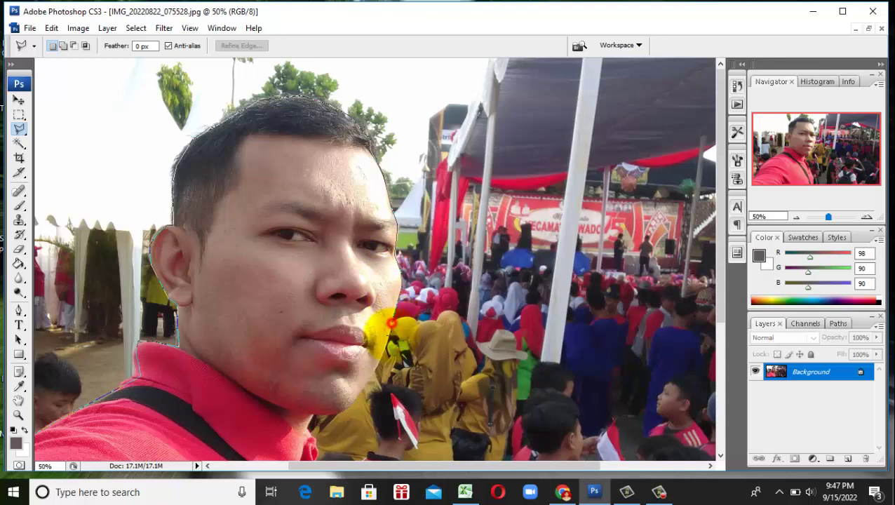
click(376, 368)
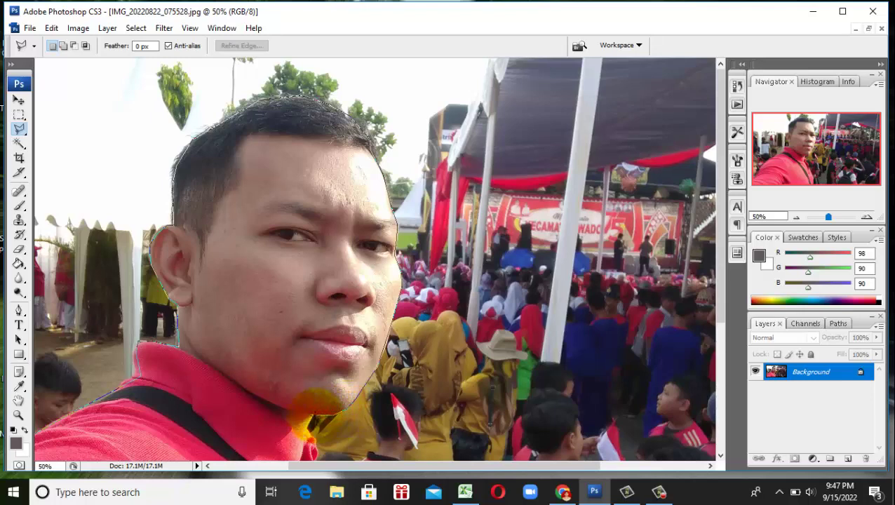
Extend the lasso outline down the red shirt's right edge to the photo bottom.
scroll(302, 432, down, 3)
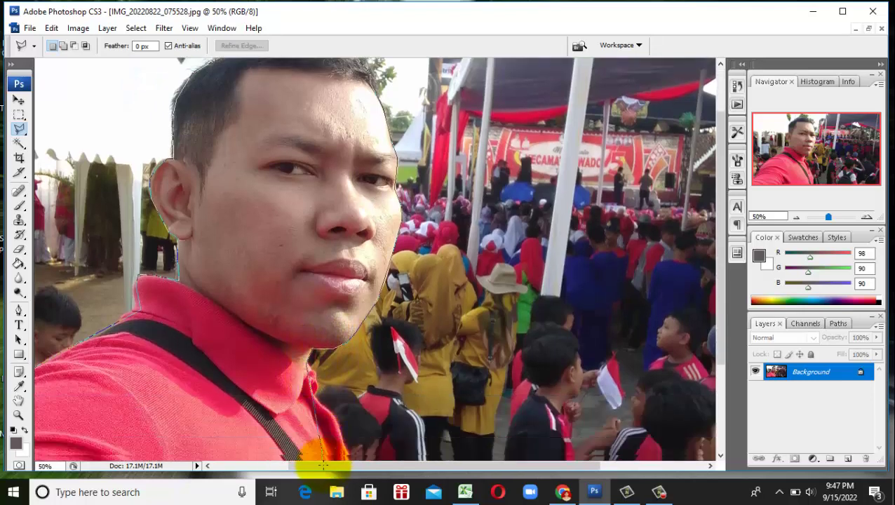
scroll(312, 449, down, 3)
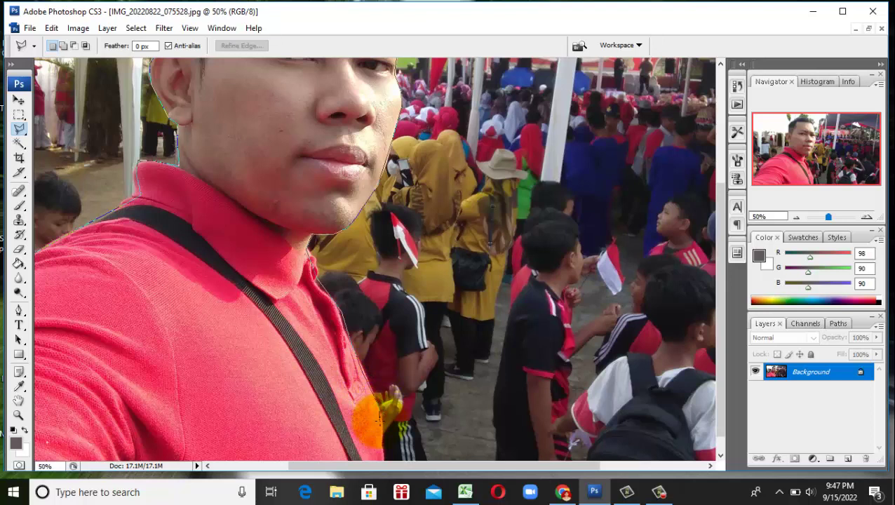
scroll(372, 421, down, 1)
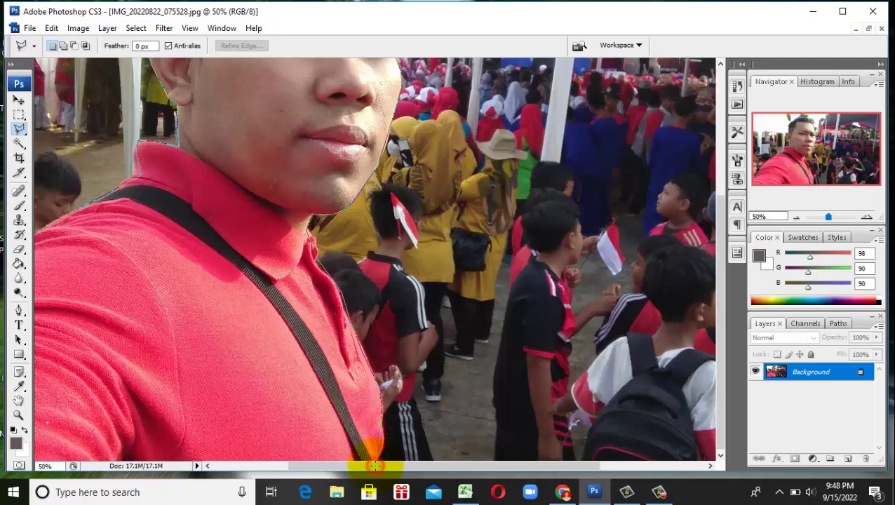
drag(375, 465, 17, 450)
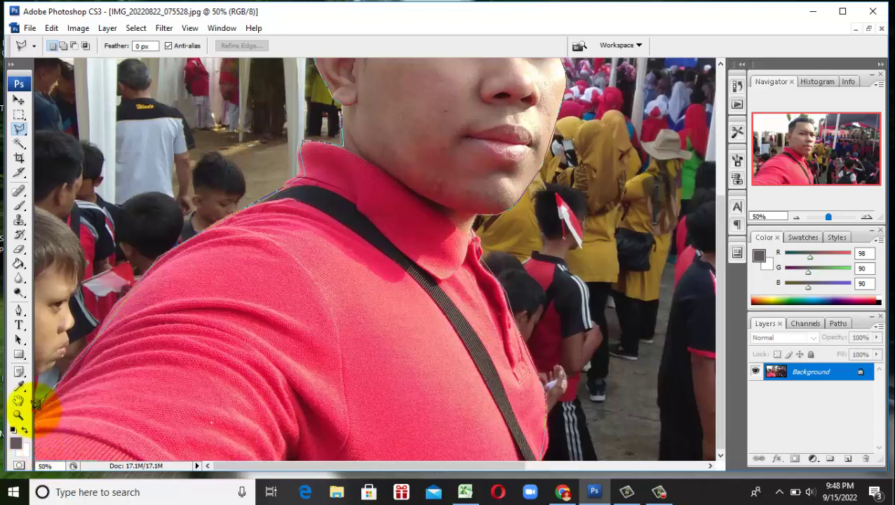
Close the lasso outline and invert the selection to the crowd background.
click(33, 410)
right_click(252, 354)
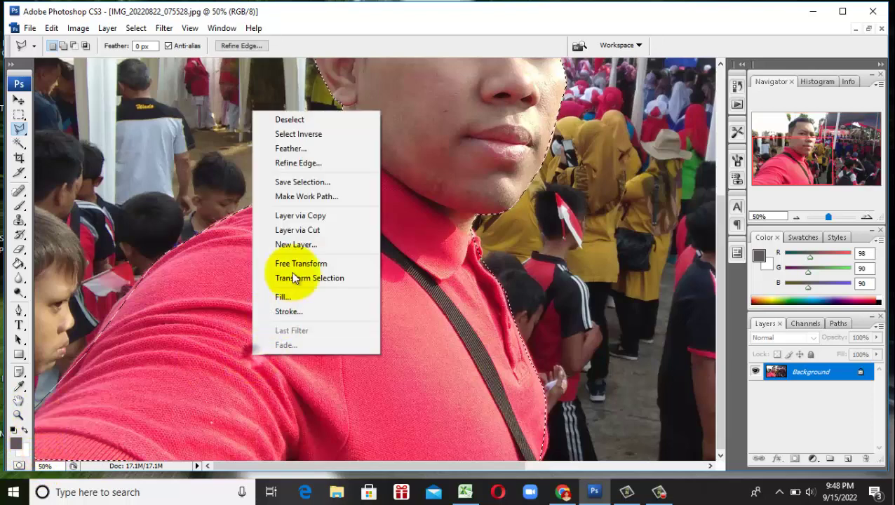
click(325, 136)
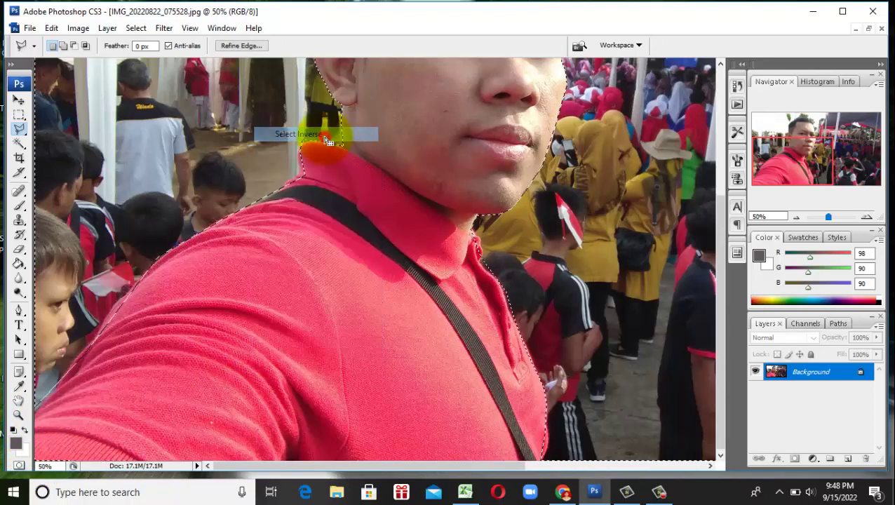
Feather the background selection with a 20-pixel radius.
right_click(384, 176)
click(430, 216)
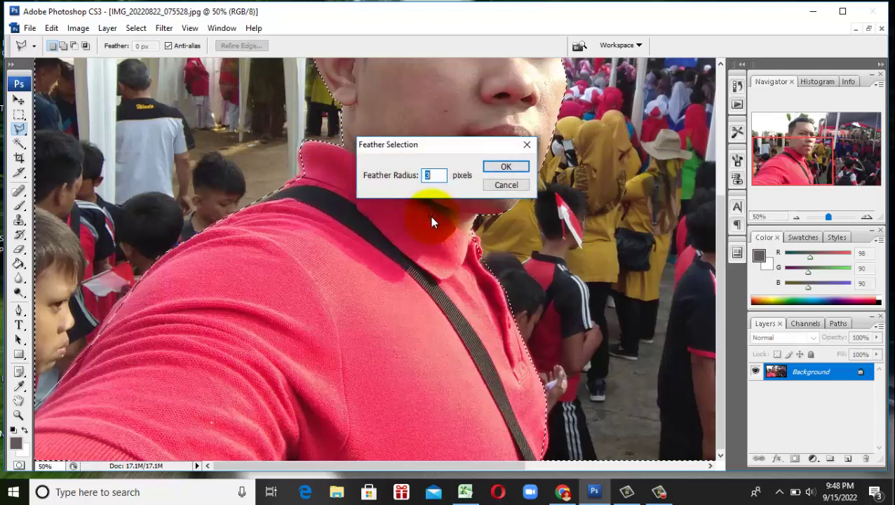
text(5)
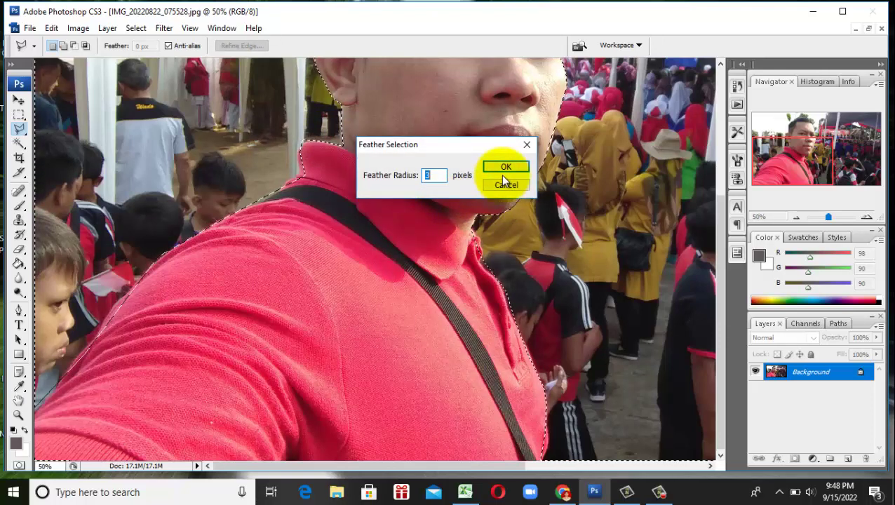
key(BackSpace)
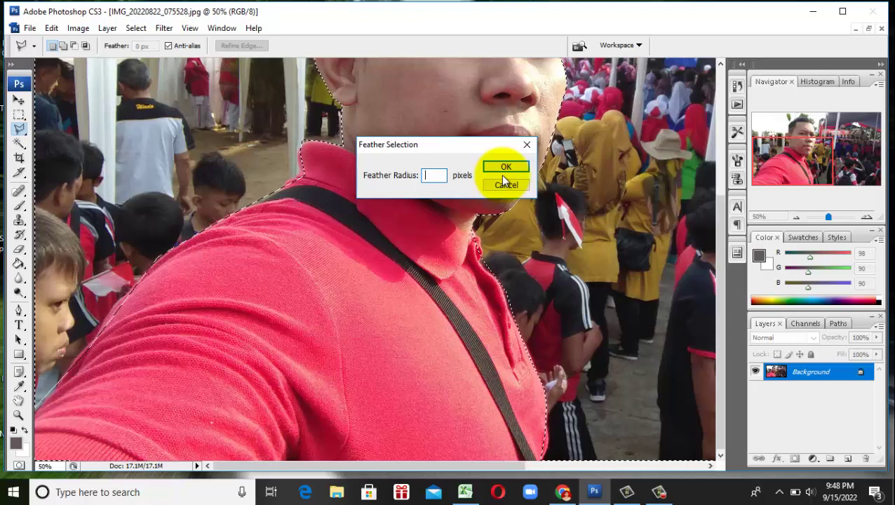
text(20)
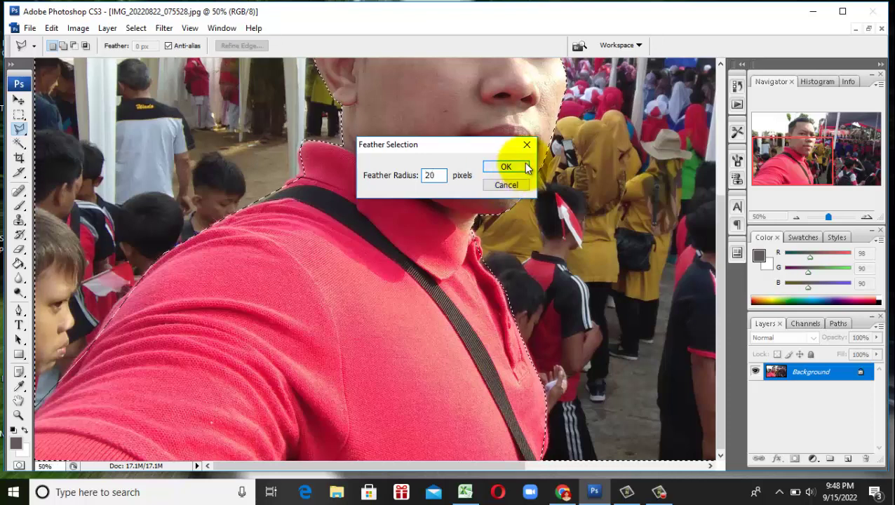
click(513, 167)
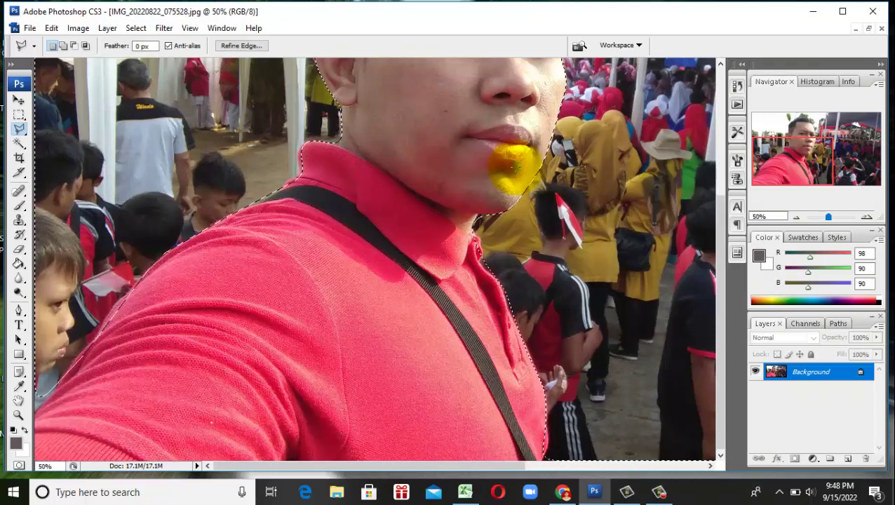
key(ctrl+minus)
key(ctrl+minus)
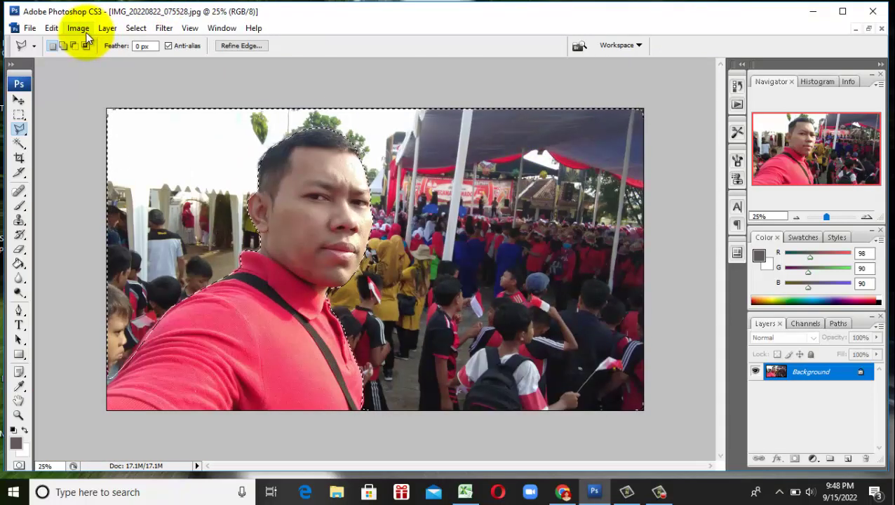
click(162, 28)
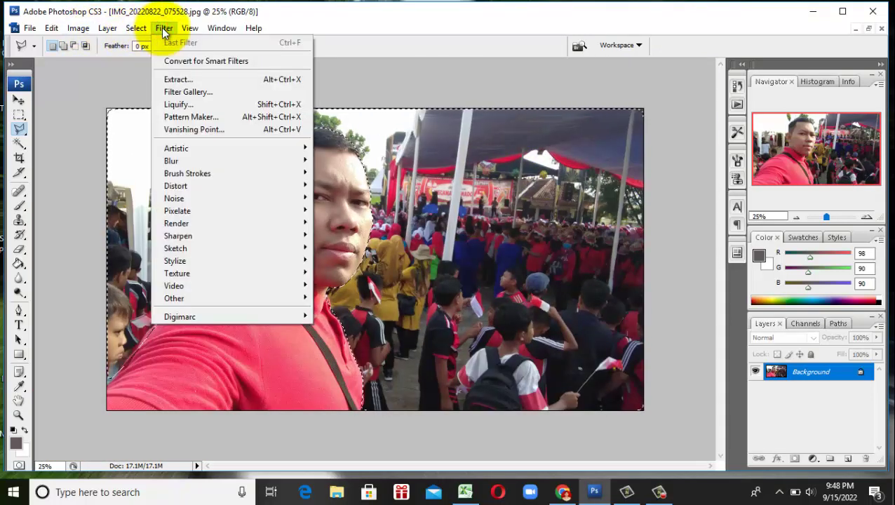
mouse_move(172, 161)
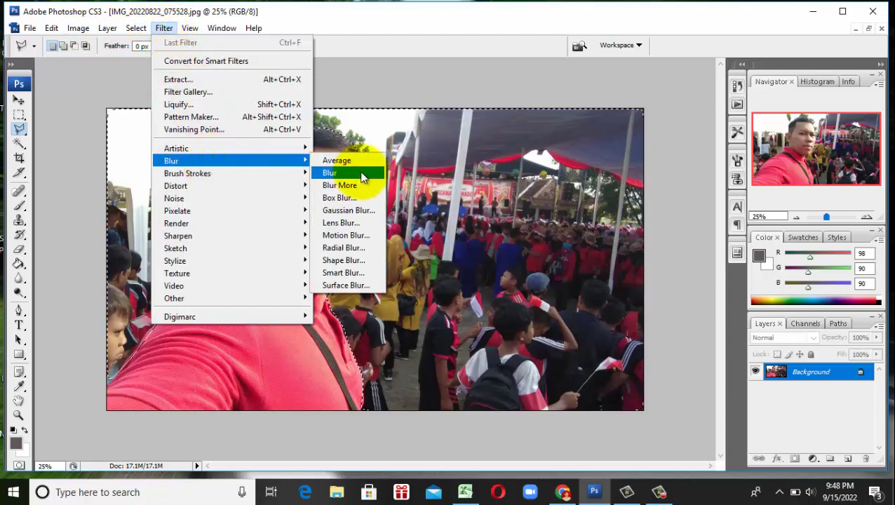
click(359, 235)
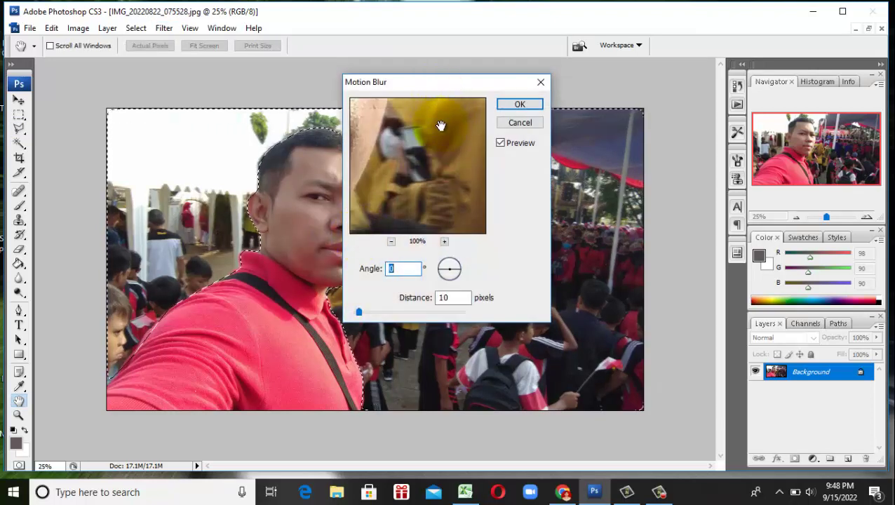
click(392, 243)
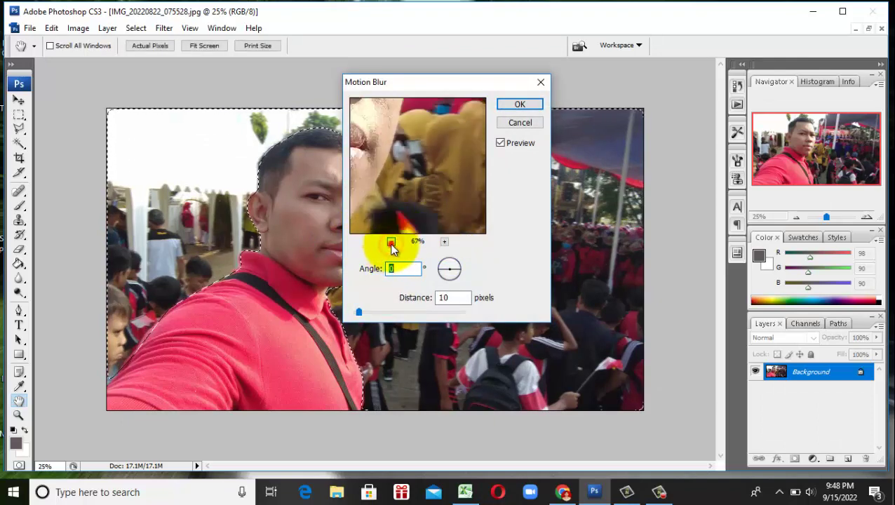
click(392, 243)
click(392, 243)
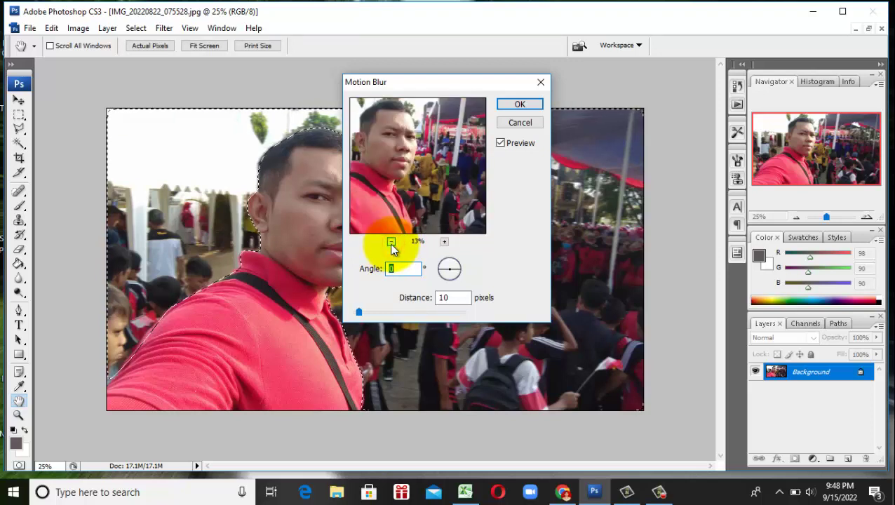
click(411, 316)
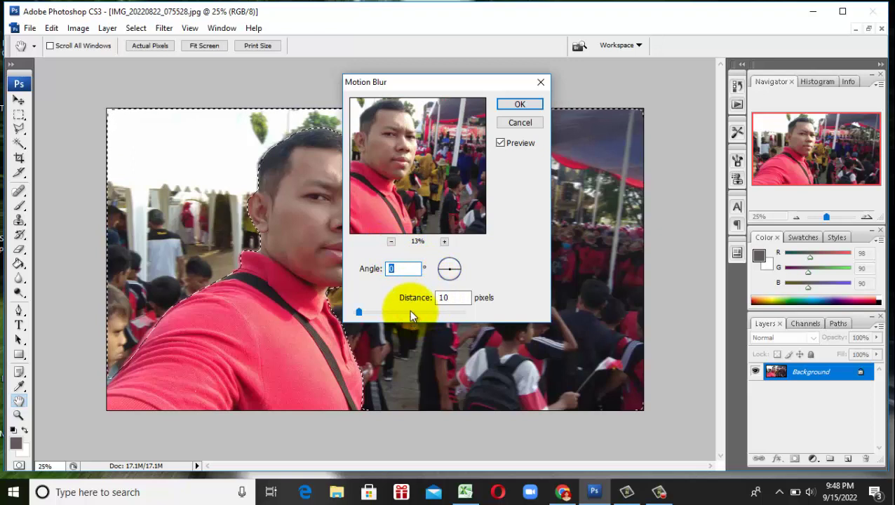
drag(409, 315, 409, 310)
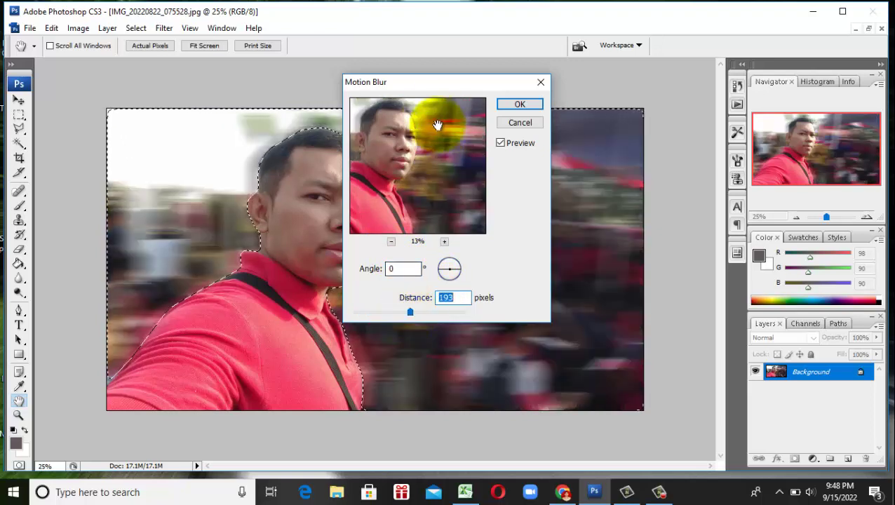
mouse_move(430, 84)
mouse_down()
mouse_move(656, 53)
mouse_move(620, 56)
mouse_up()
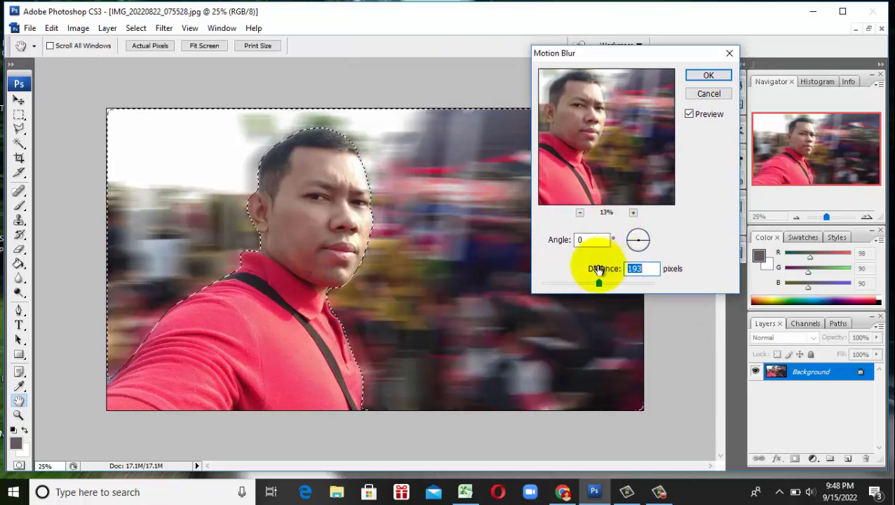
drag(580, 288, 578, 284)
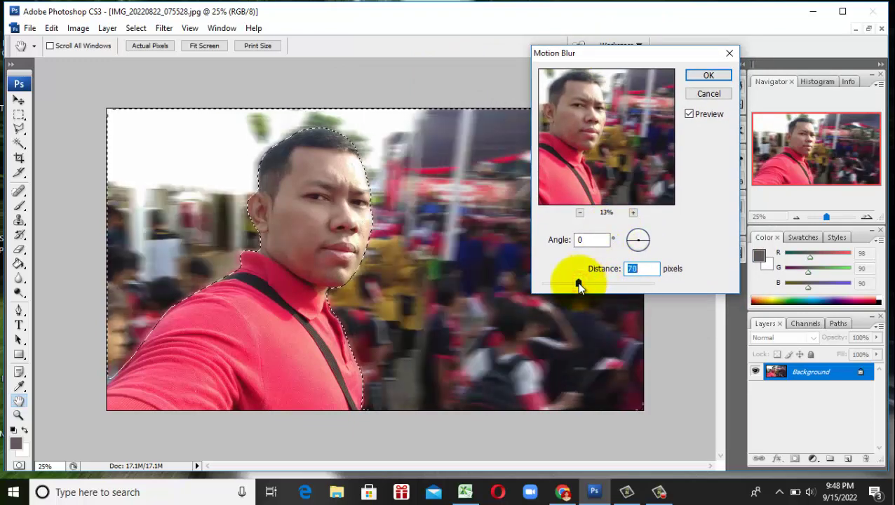
click(706, 93)
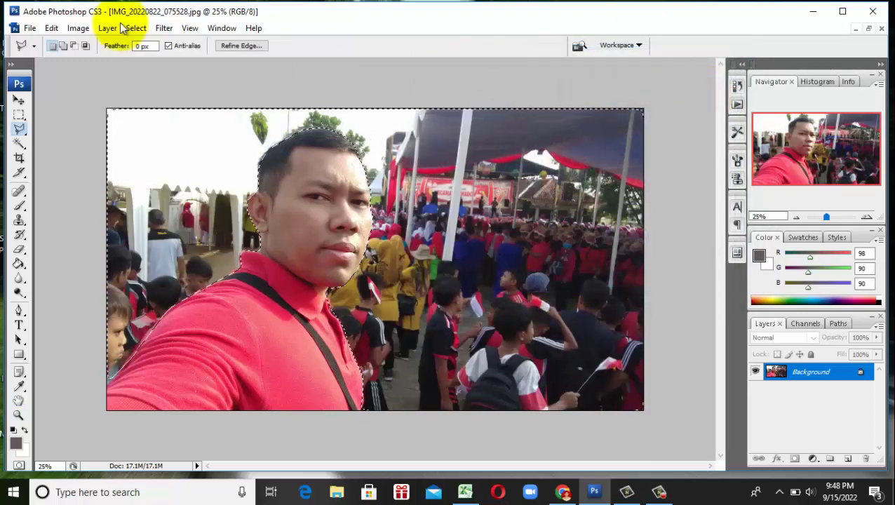
click(163, 28)
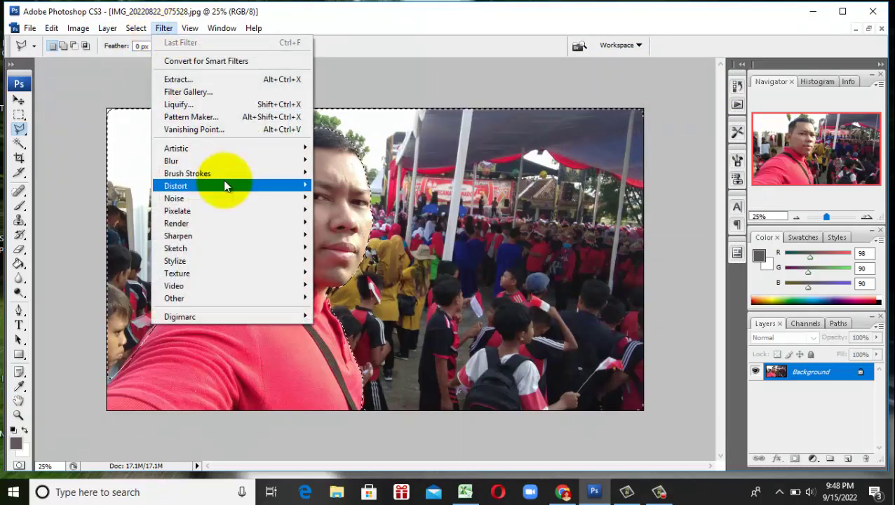
mouse_move(171, 161)
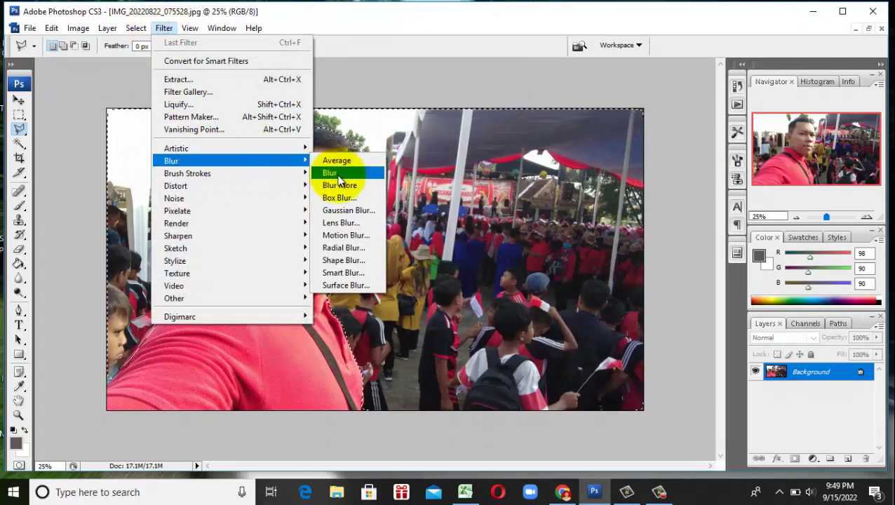
click(344, 223)
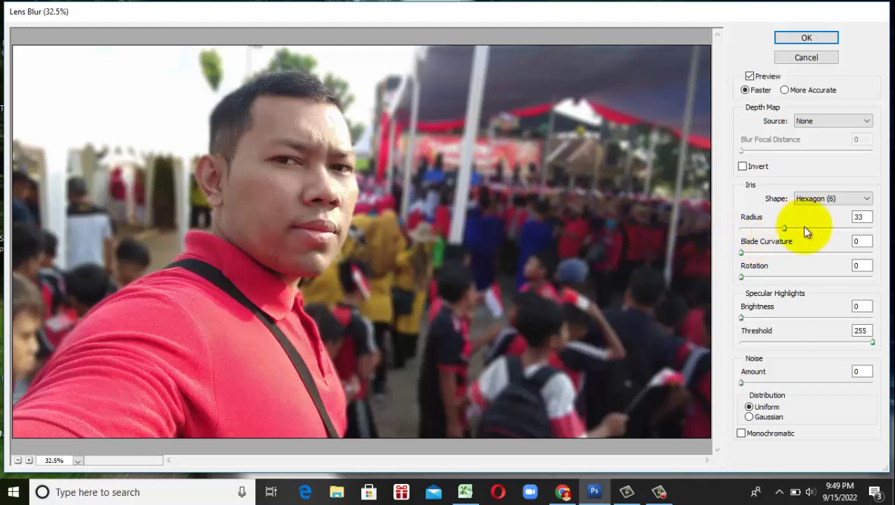
click(806, 228)
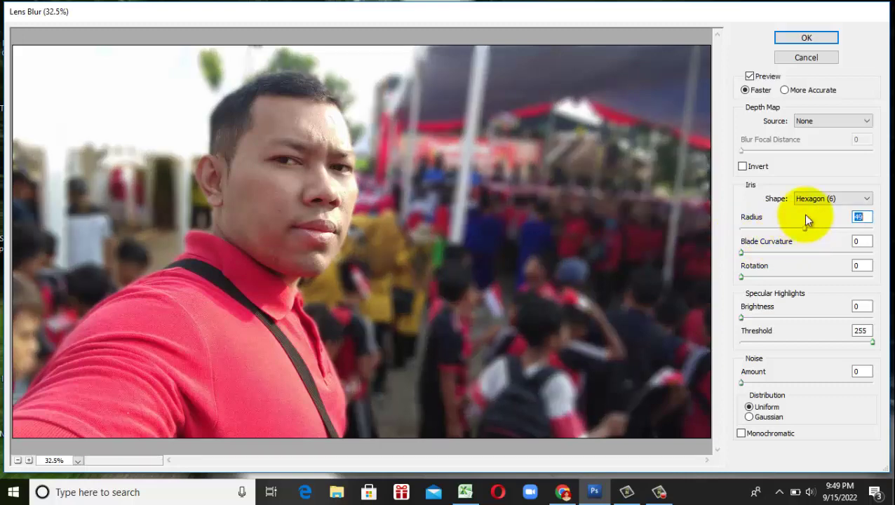
click(828, 59)
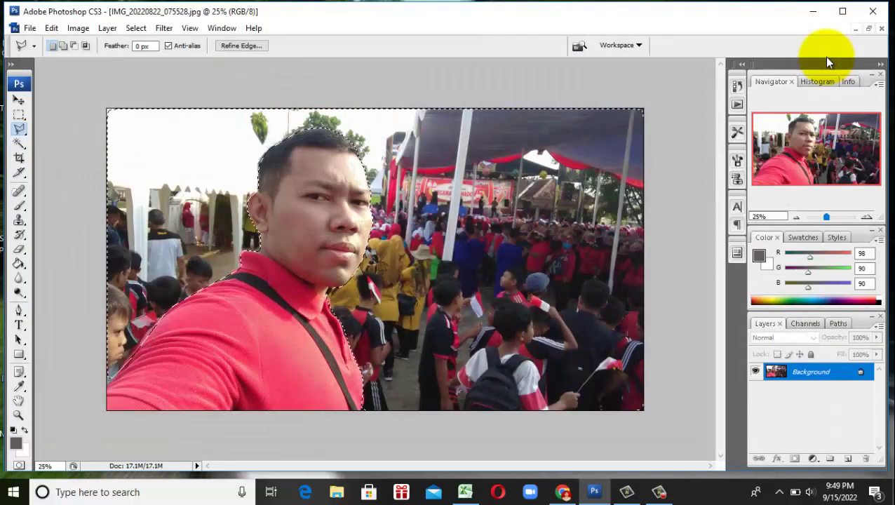
click(164, 28)
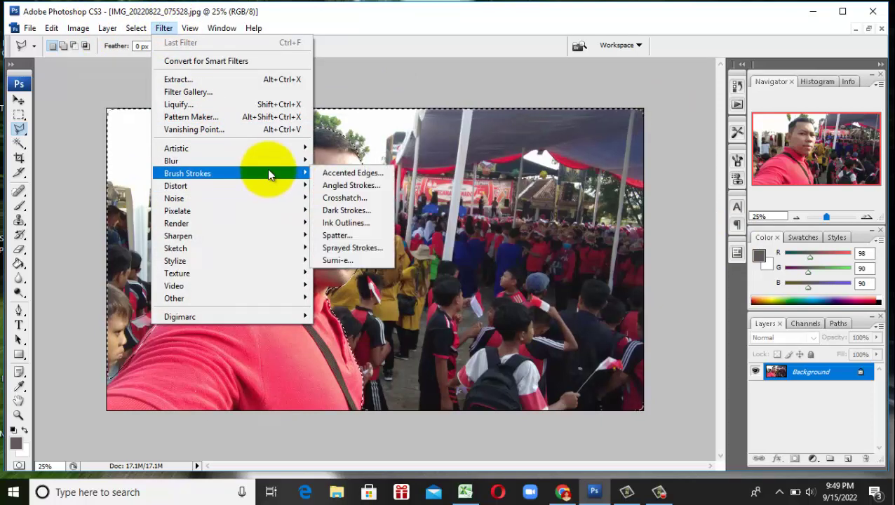
mouse_move(171, 161)
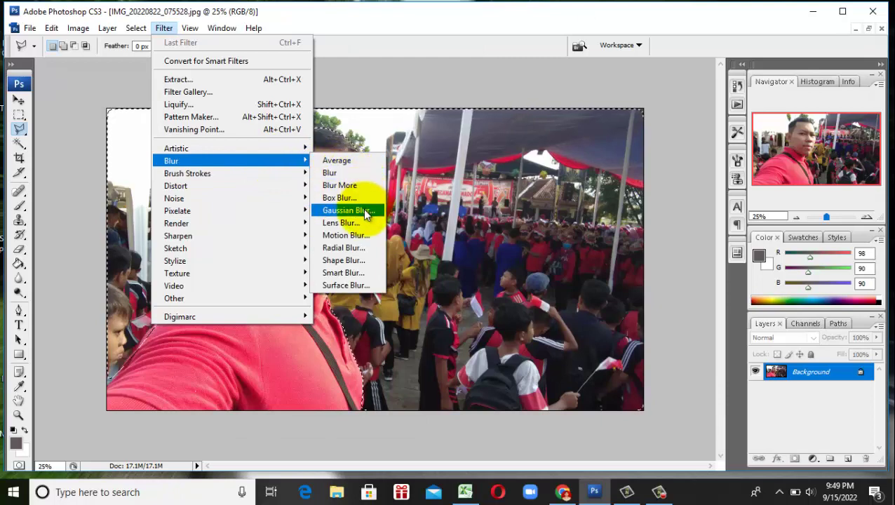
click(364, 211)
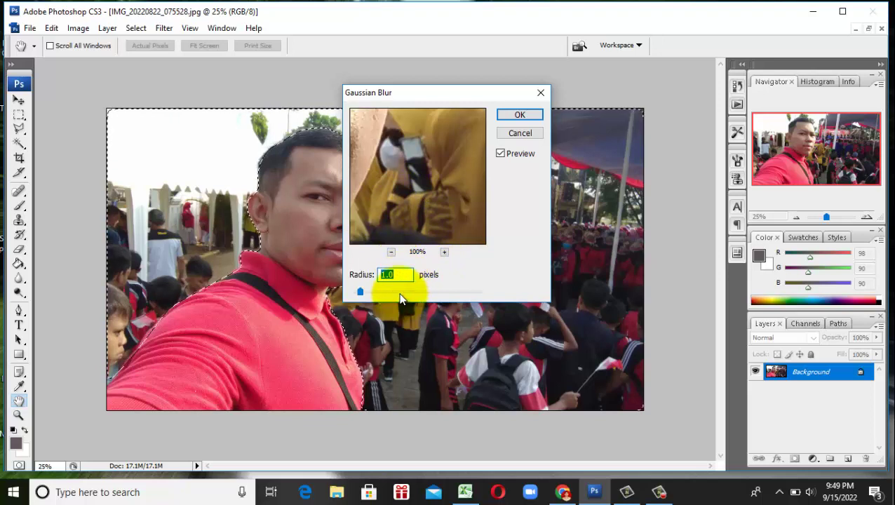
click(400, 296)
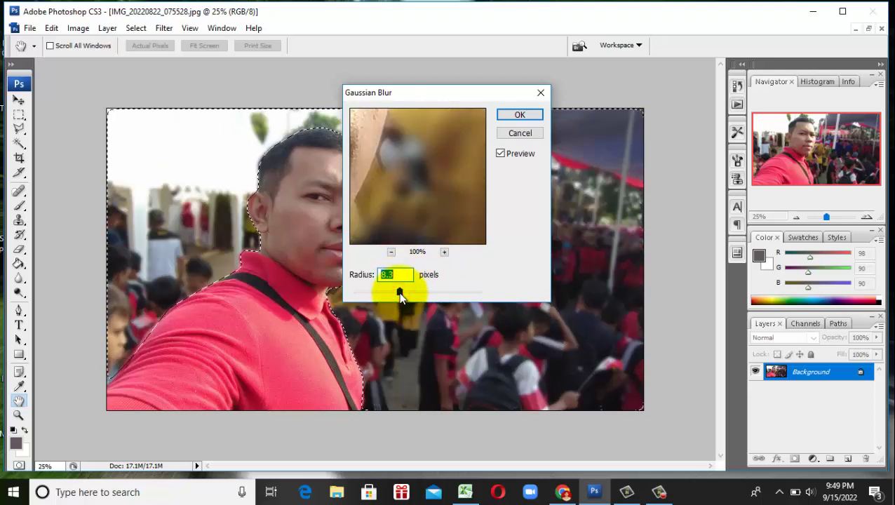
click(442, 102)
mouse_move(442, 102)
mouse_down()
mouse_move(723, 145)
mouse_move(736, 125)
mouse_up()
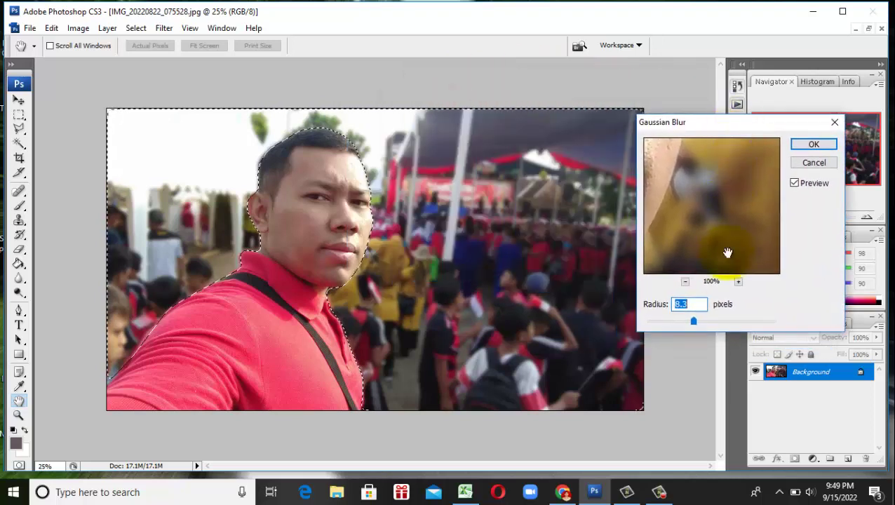
click(709, 323)
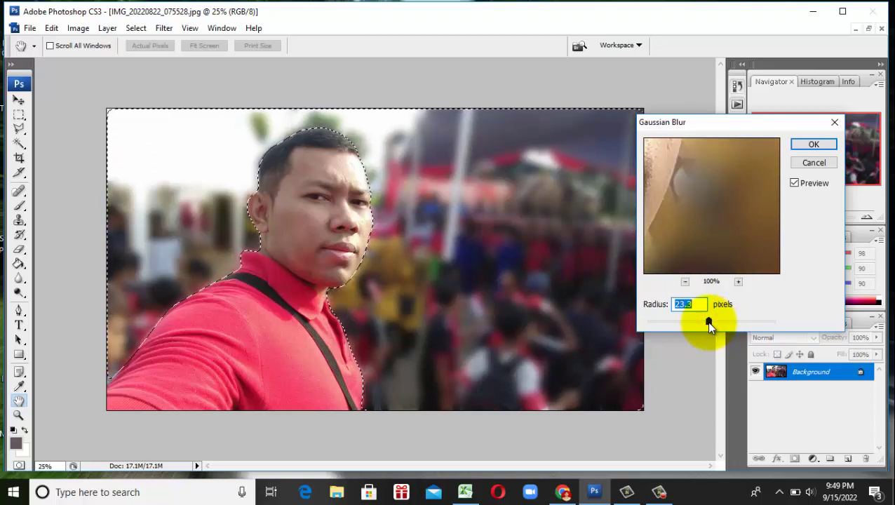
click(816, 163)
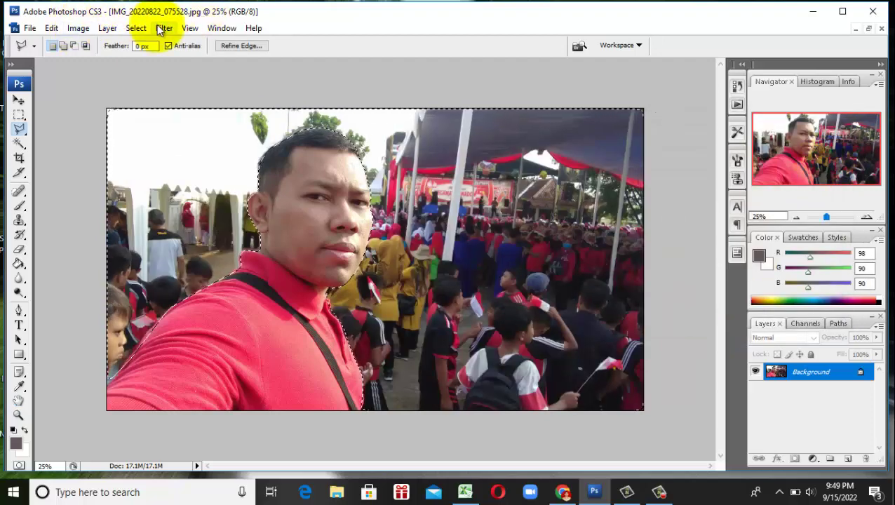
click(164, 29)
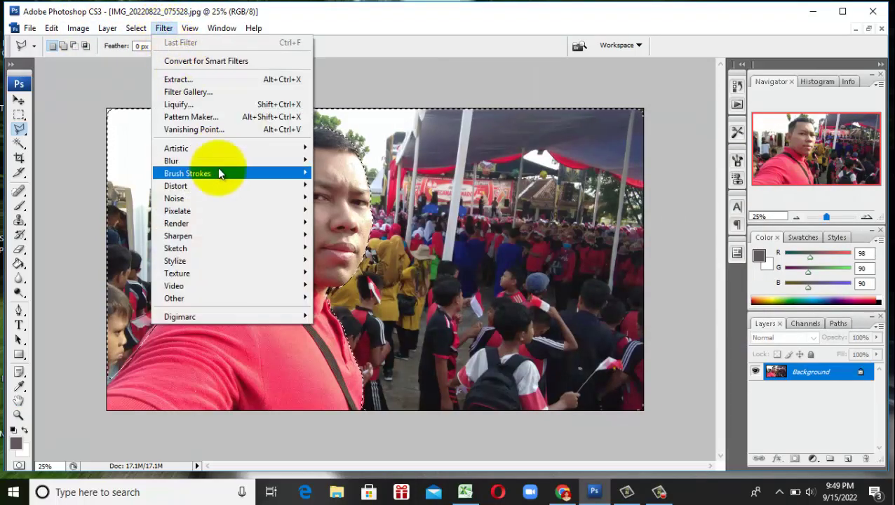
mouse_move(172, 161)
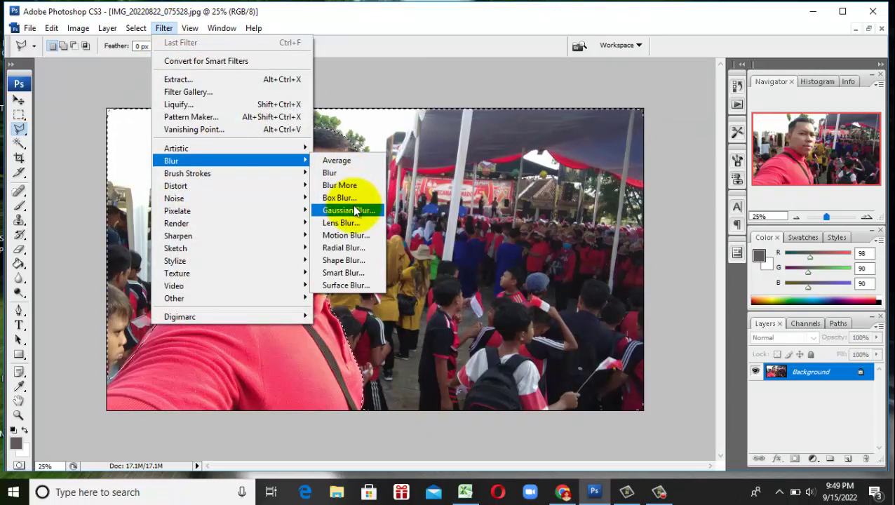
click(352, 247)
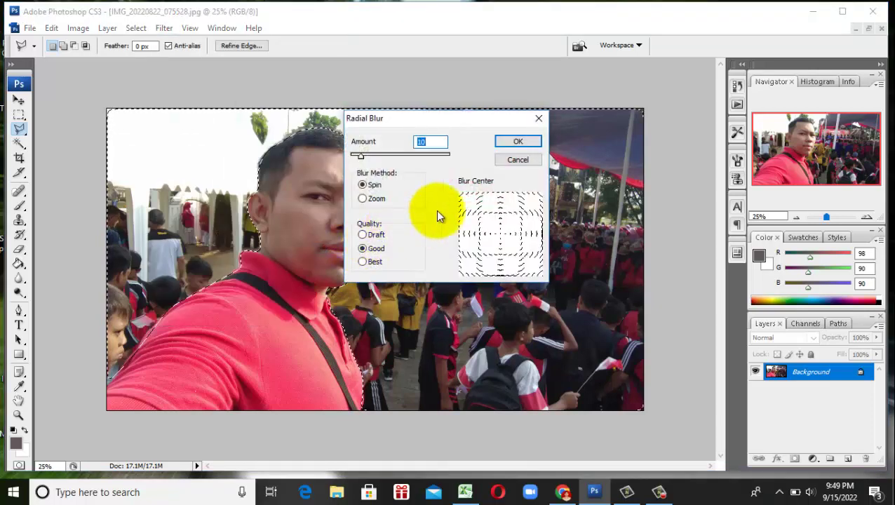
drag(448, 119, 754, 128)
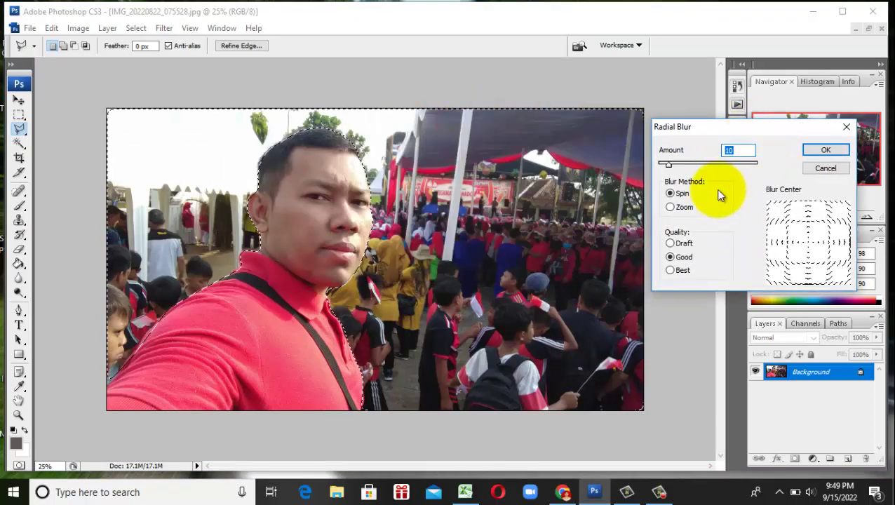
drag(668, 164, 691, 164)
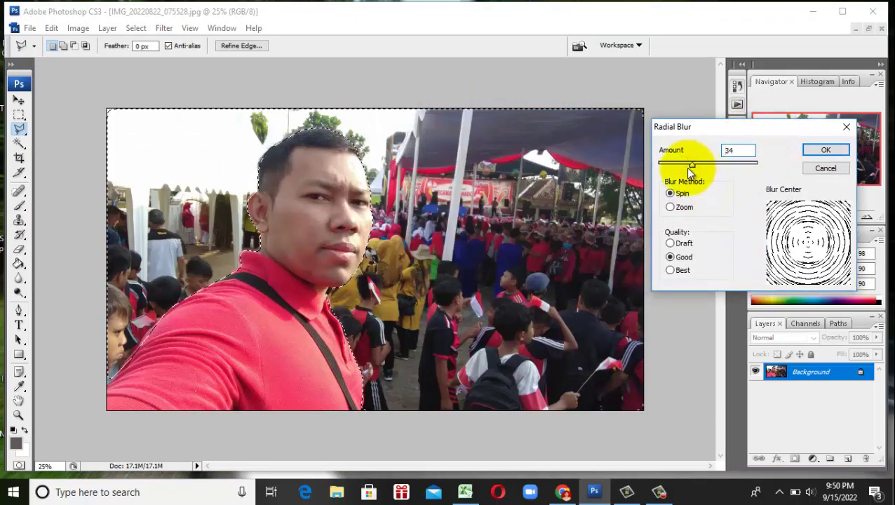
click(671, 208)
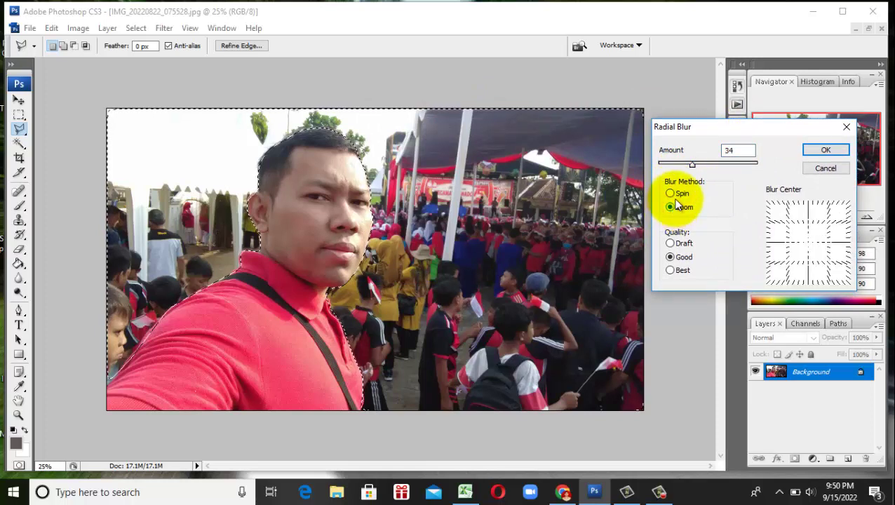
drag(690, 165, 687, 164)
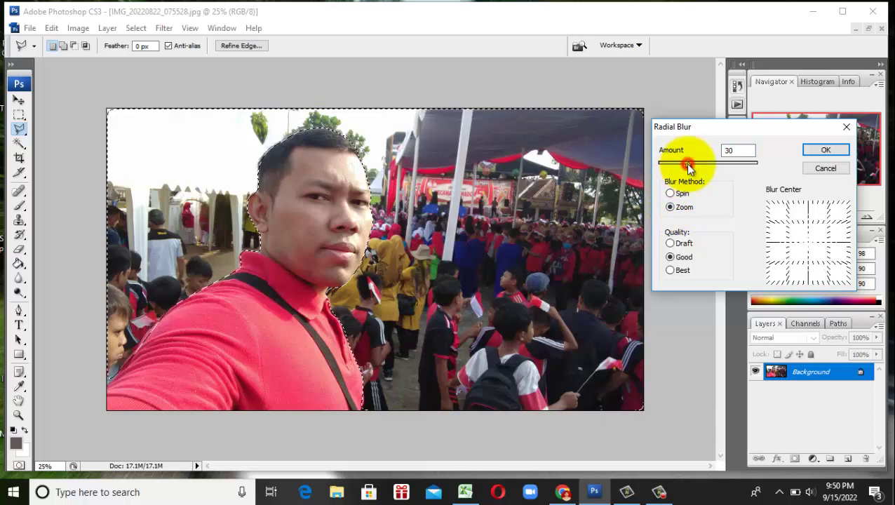
click(835, 150)
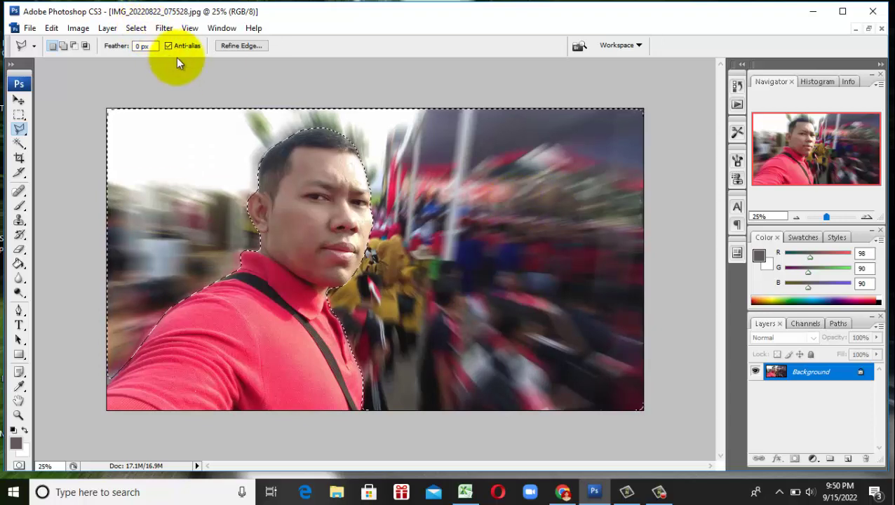
key(ctrl+z)
Apply a Zoom Radial Blur of amount 22 to the selected crowd background.
click(163, 28)
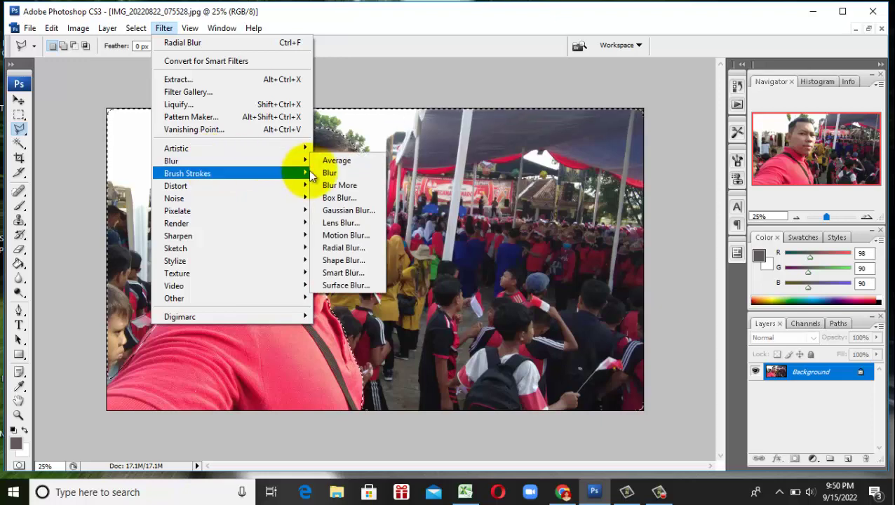
mouse_move(171, 161)
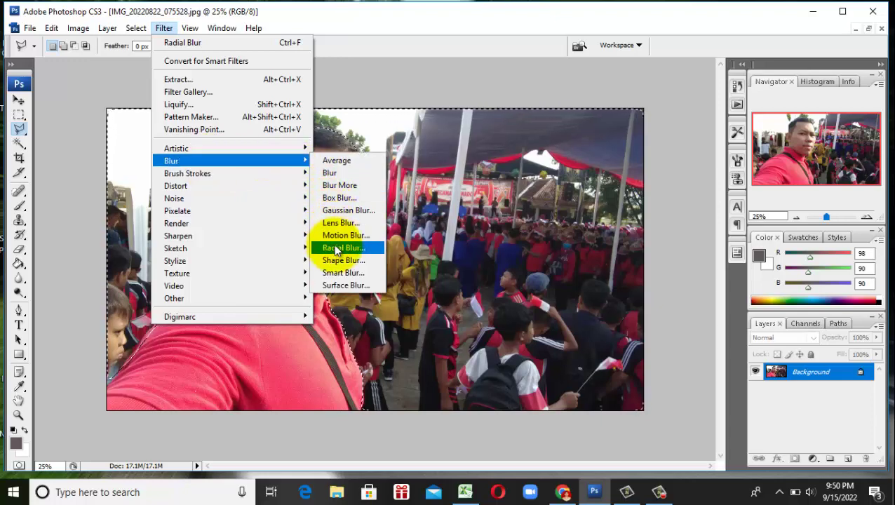
click(336, 247)
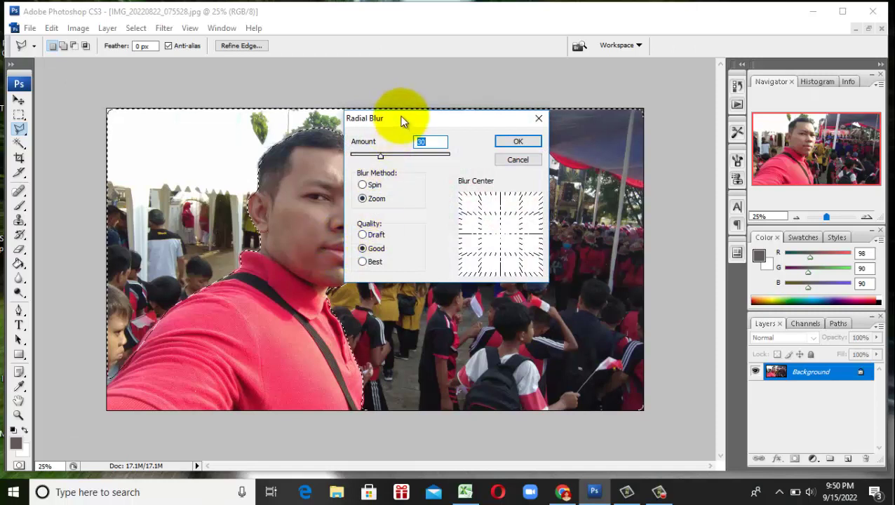
drag(400, 118, 571, 128)
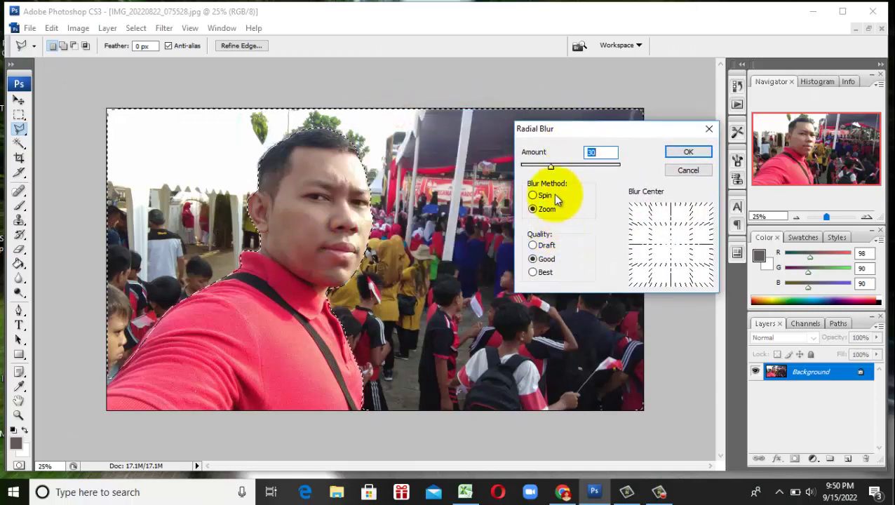
click(542, 165)
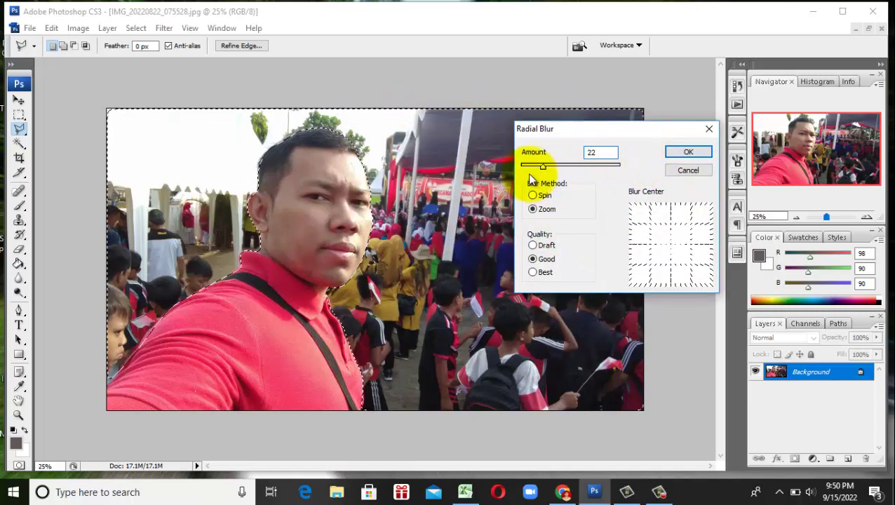
click(671, 153)
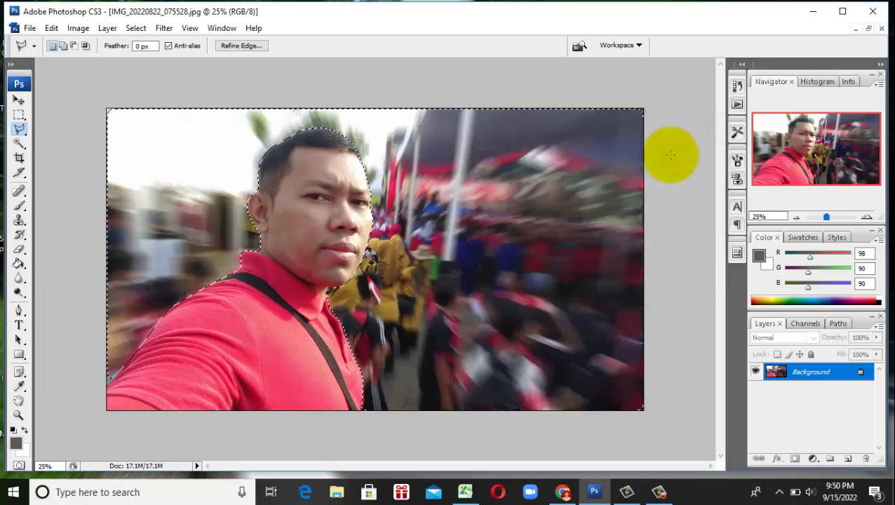
right_click(19, 130)
right_click(262, 204)
Deselect, then apply Auto Contrast and Auto Levels to the photo.
click(287, 209)
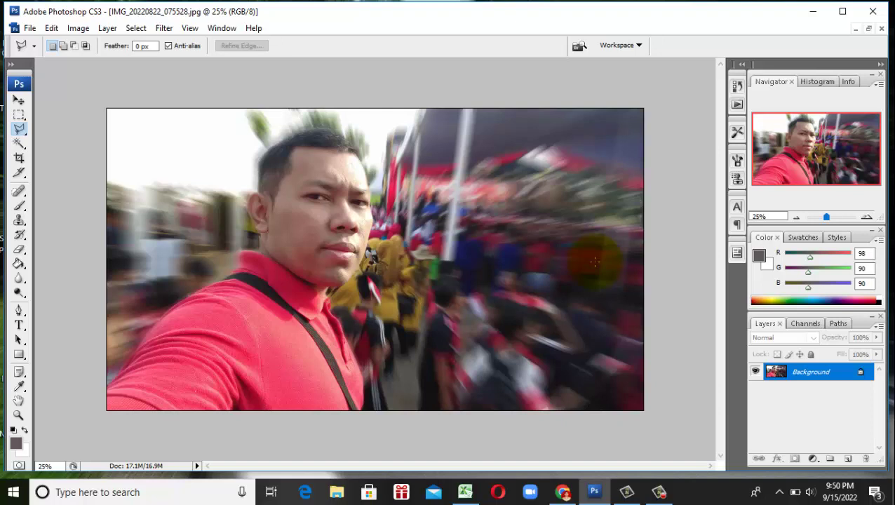
click(88, 28)
mouse_move(97, 61)
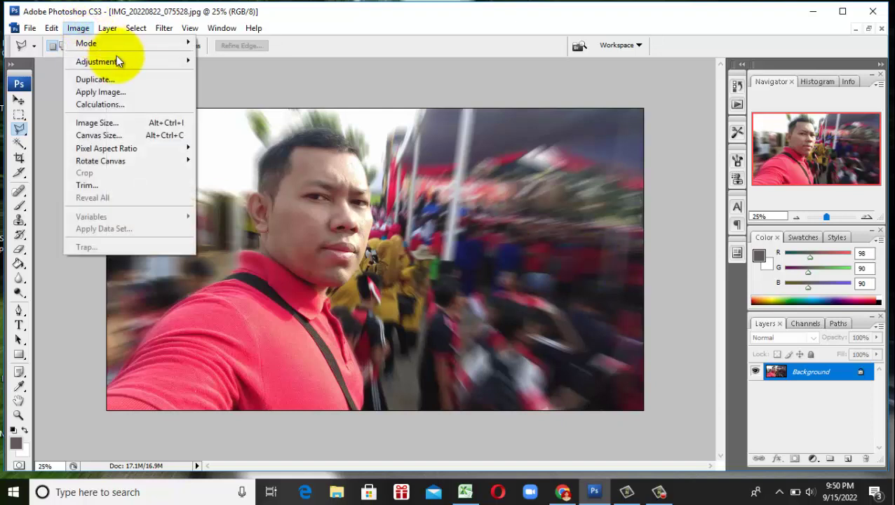
click(231, 86)
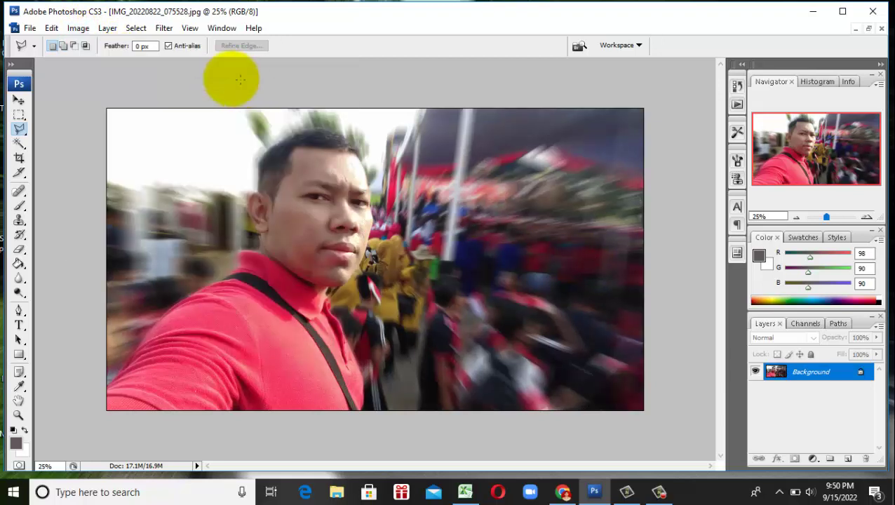
click(78, 28)
mouse_move(97, 62)
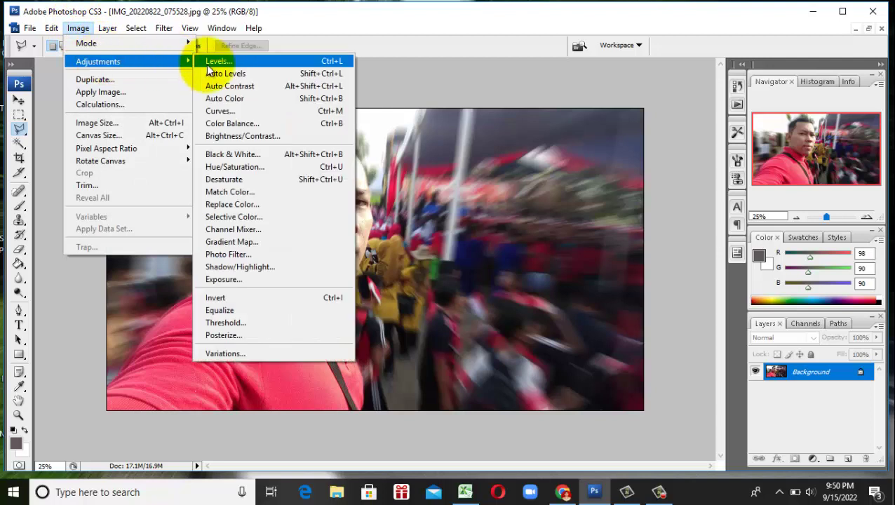
click(226, 73)
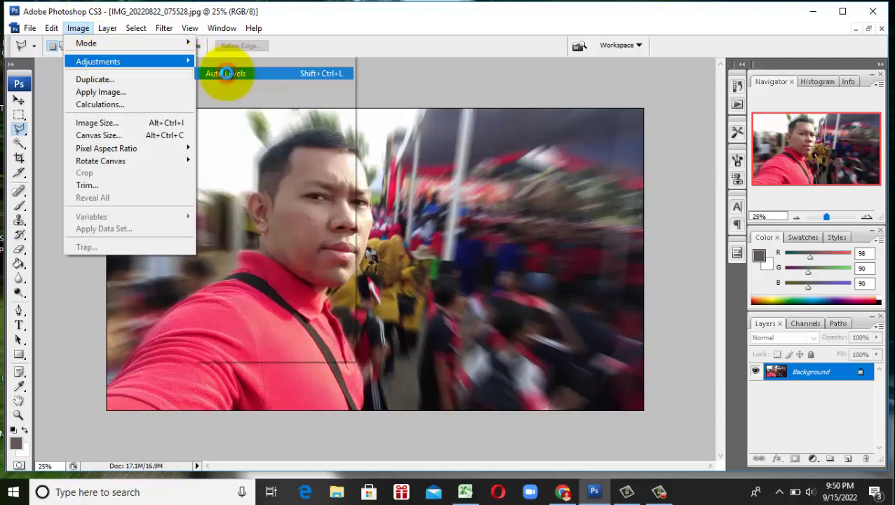